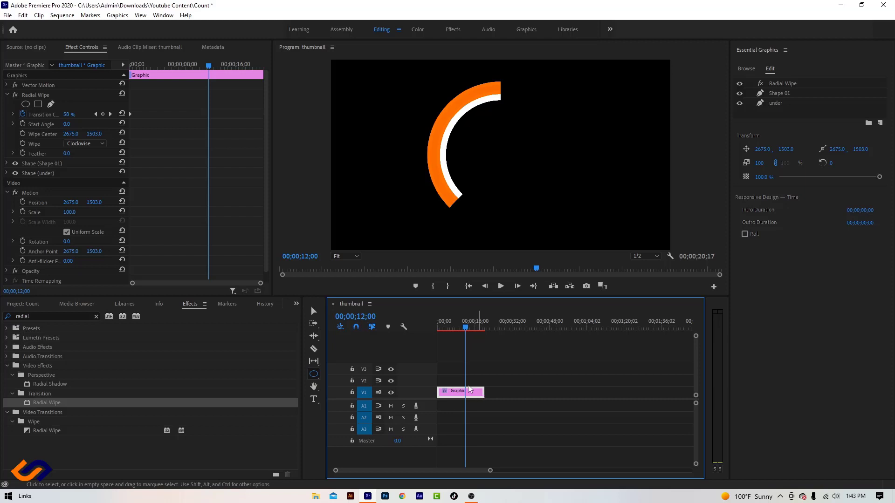
Replace the graphic on V1 with a white-stroked circle drawn with the Ellipse Tool and centred horizontally and vertically in the frame.
{"action": "key", "text": "Delete"}
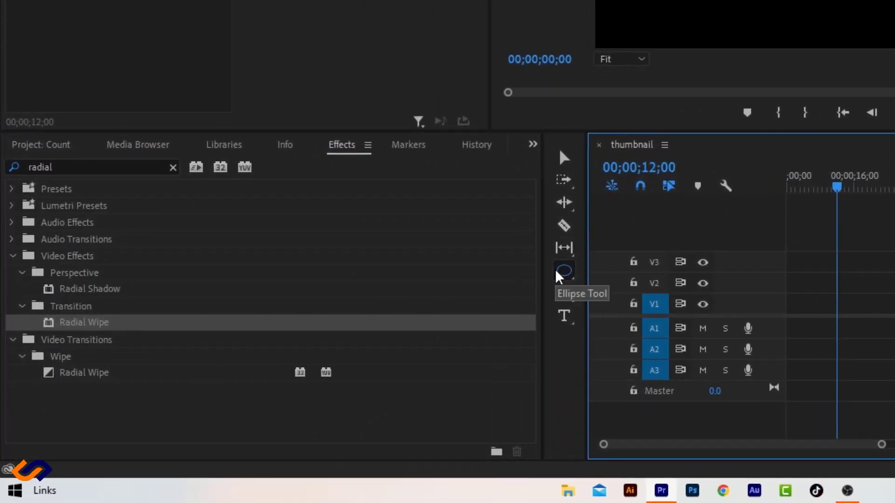
{"action": "left_click", "coordinate": [569, 275]}
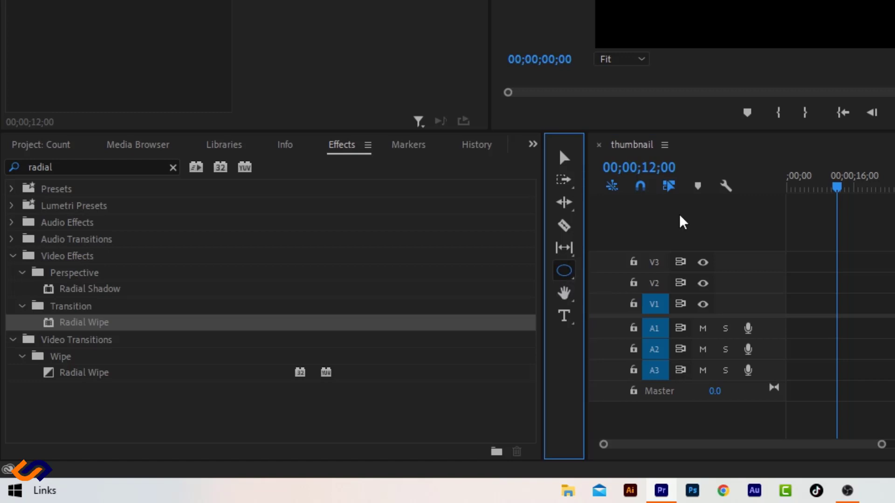
{"action": "mouse_move", "coordinate": [392, 160]}
{"action": "left_mouse_down"}
{"action": "mouse_move", "coordinate": [439, 237]}
{"action": "mouse_move", "coordinate": [431, 247]}
{"action": "mouse_move", "coordinate": [438, 256]}
{"action": "mouse_move", "coordinate": [575, 427]}
{"action": "left_mouse_up"}
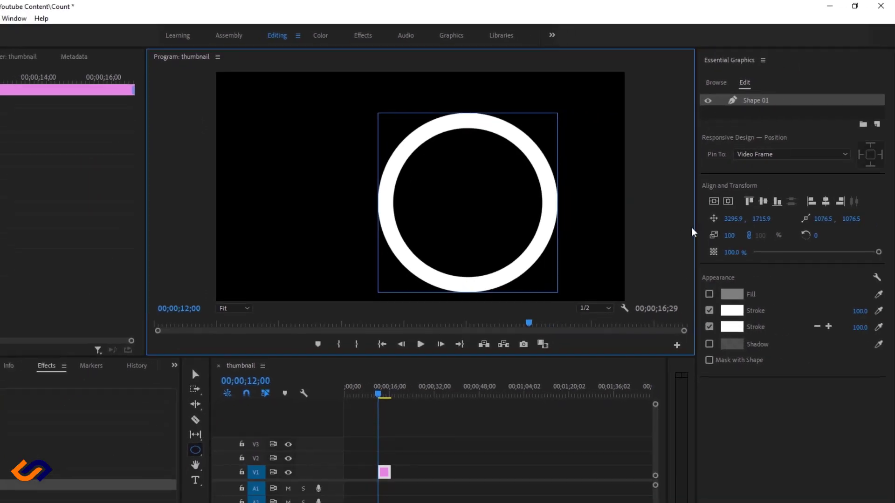
{"action": "left_click", "coordinate": [729, 203]}
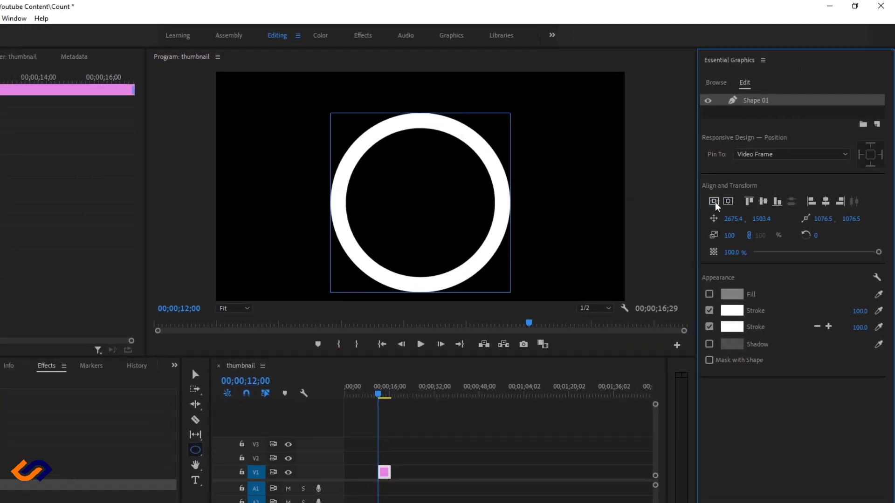
{"action": "left_click", "coordinate": [715, 202]}
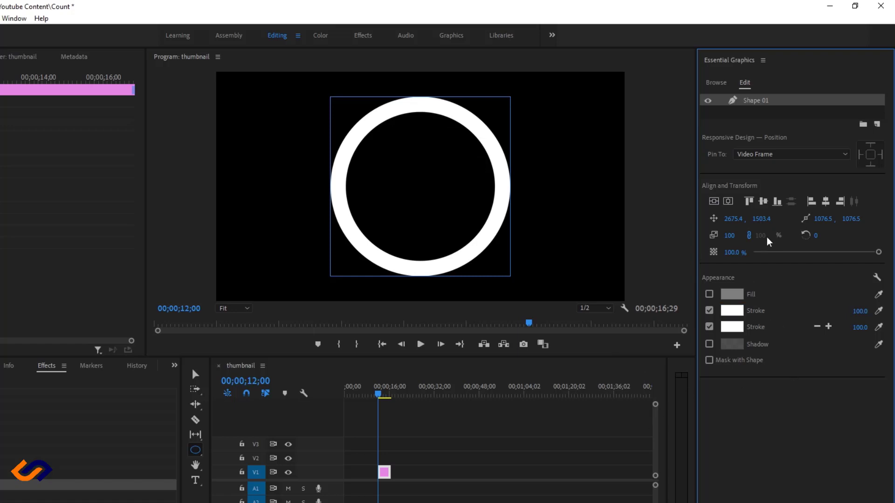
Duplicate the Shape 01 layer and rename the lower copy "uinder".
{"action": "right_click", "coordinate": [758, 100]}
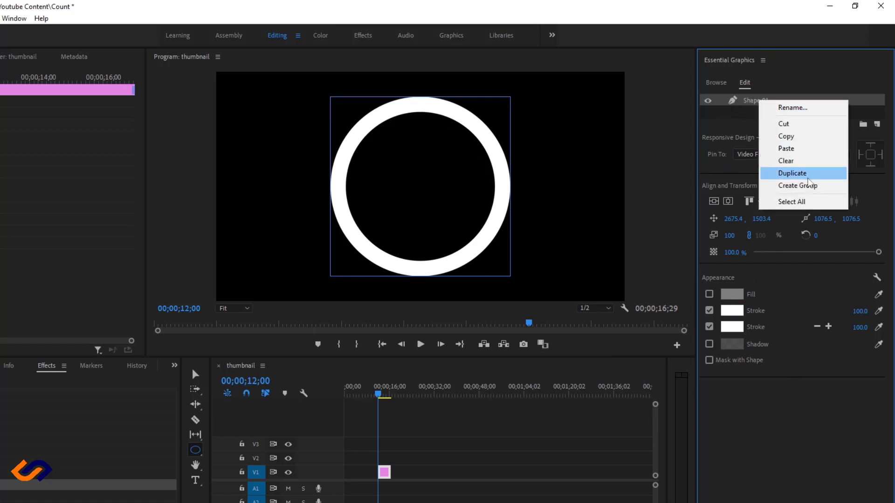
{"action": "left_click", "coordinate": [810, 173]}
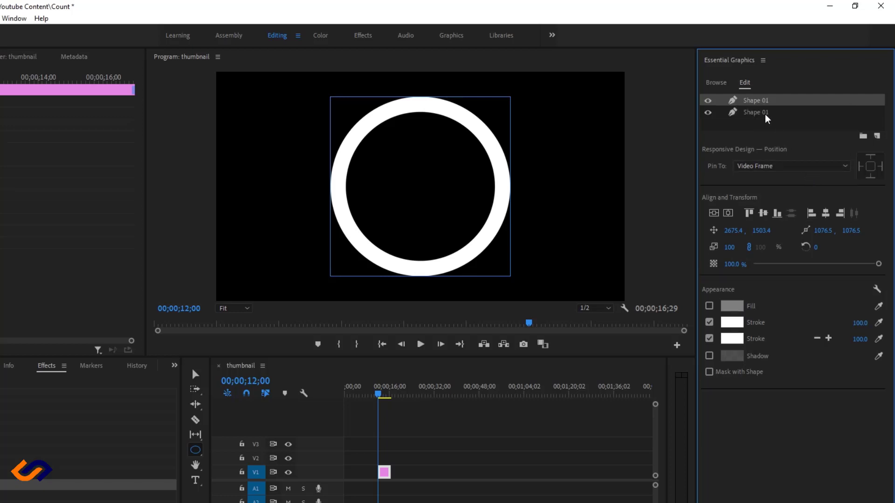
{"action": "left_click", "coordinate": [762, 114]}
{"action": "left_click", "coordinate": [761, 113]}
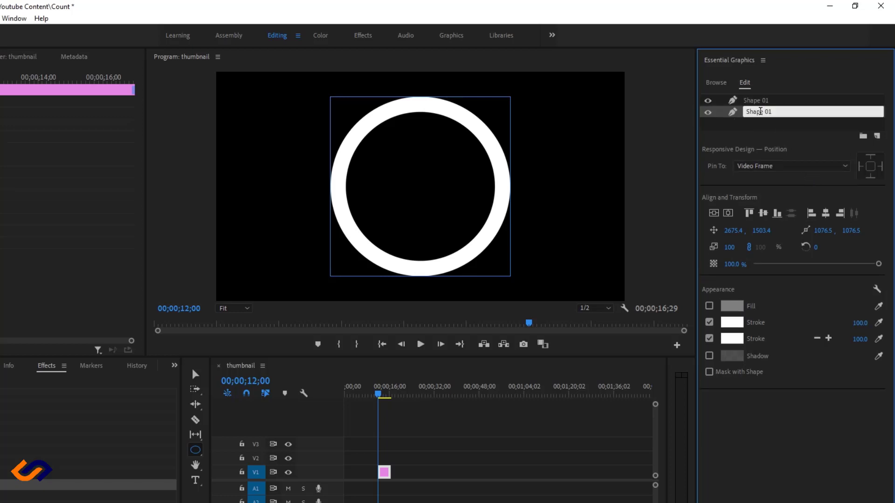
{"action": "triple_click", "coordinate": [760, 111]}
{"action": "type", "text": "uinder"}
{"action": "key", "text": "Return"}
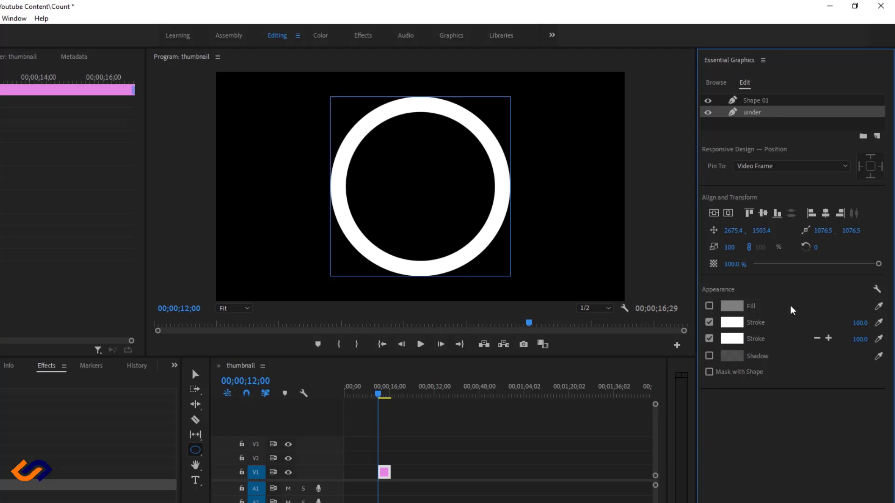
Colour both strokes of the uinder shape orange, using FF8400 for the second stroke, and set the shape's opacity to 80%.
{"action": "left_click", "coordinate": [731, 322]}
{"action": "left_click", "coordinate": [377, 238]}
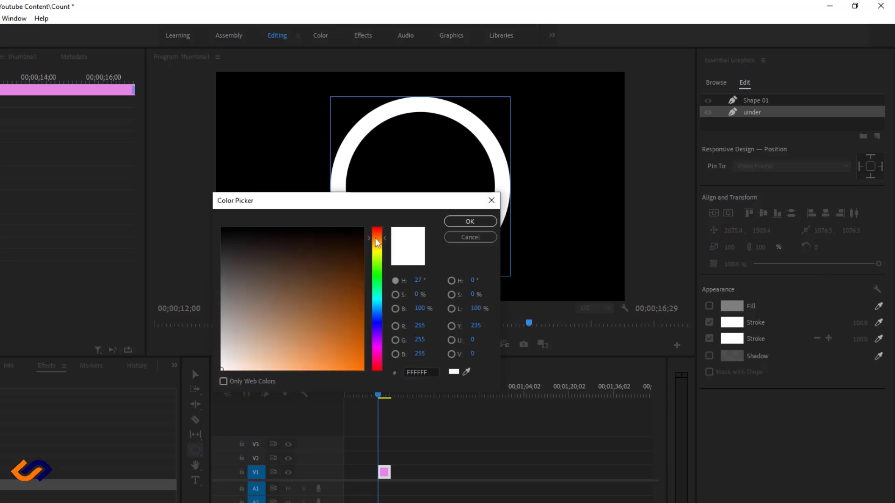
{"action": "left_click", "coordinate": [362, 368]}
{"action": "left_click", "coordinate": [466, 222]}
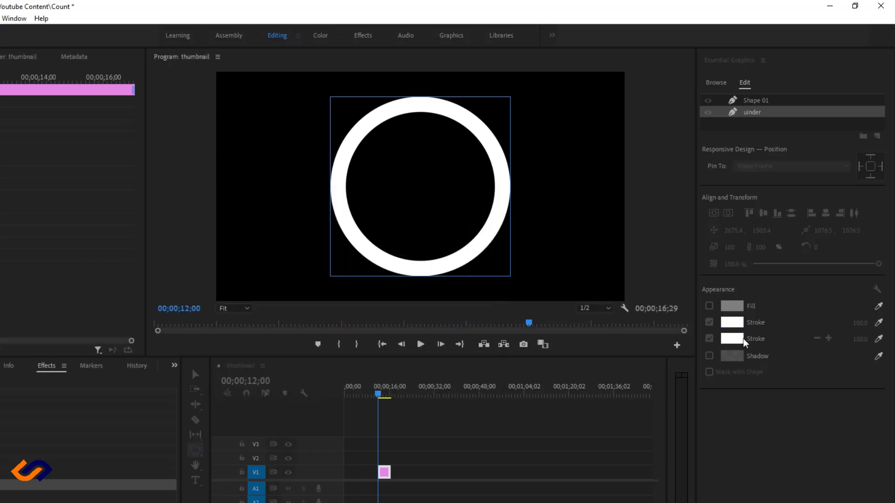
{"action": "left_click", "coordinate": [732, 338]}
{"action": "left_click", "coordinate": [363, 368]}
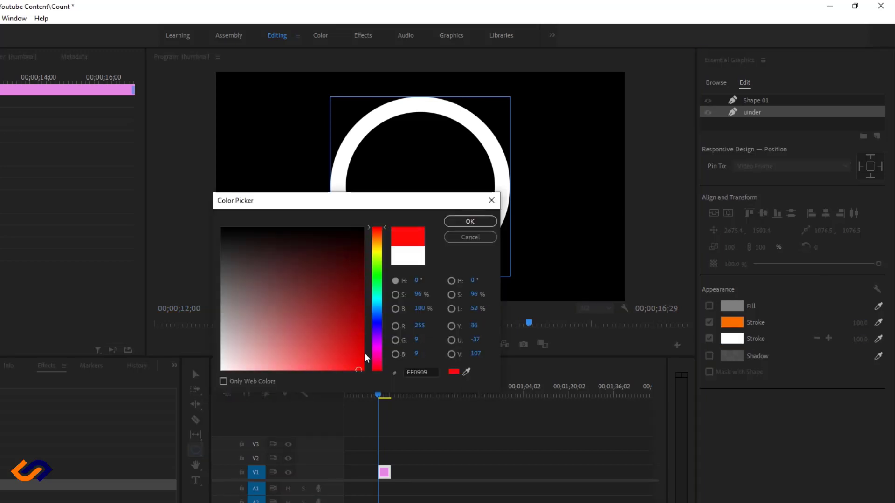
{"action": "left_click_drag", "start_coordinate": [381, 247], "coordinate": [379, 235]}
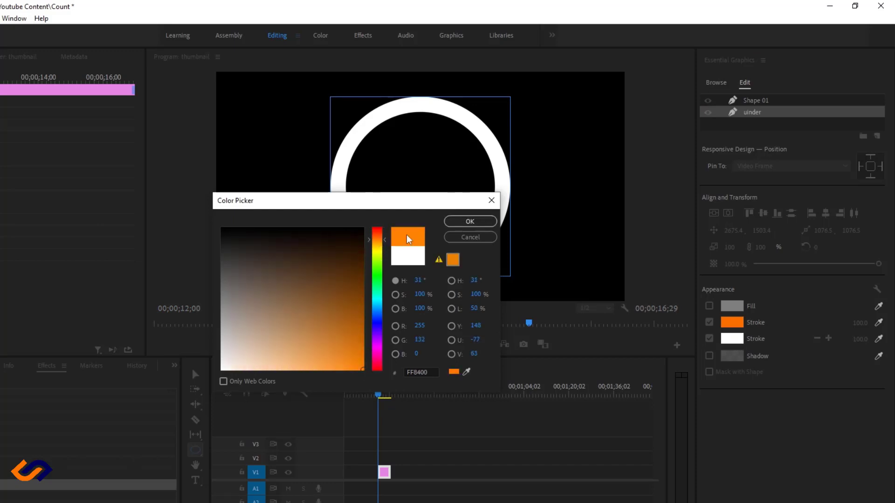
{"action": "left_click", "coordinate": [452, 236]}
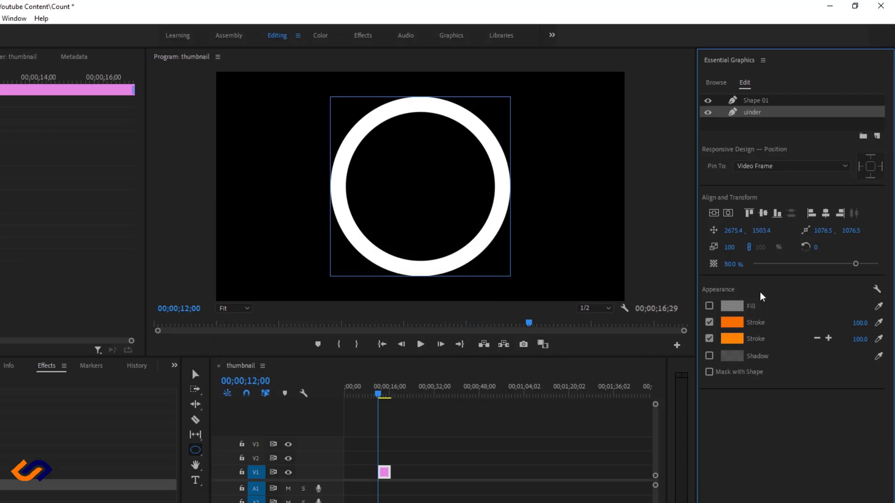
Set the uinder shape's scale to 90 so it forms an inner ring.
{"action": "left_click", "coordinate": [731, 249]}
{"action": "type", "text": "90"}
{"action": "left_click", "coordinate": [744, 427]}
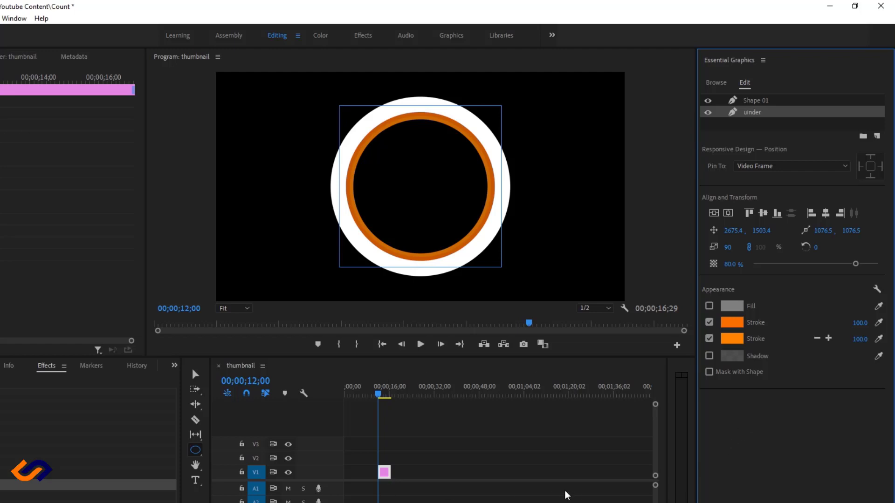
Make the graphic clip on V1 span from the sequence start to about 00;00;16;05 and return the playhead to 00;00;00;00.
{"action": "mouse_move", "coordinate": [384, 472]}
{"action": "left_mouse_down"}
{"action": "mouse_move", "coordinate": [336, 476]}
{"action": "mouse_move", "coordinate": [386, 474]}
{"action": "left_mouse_up"}
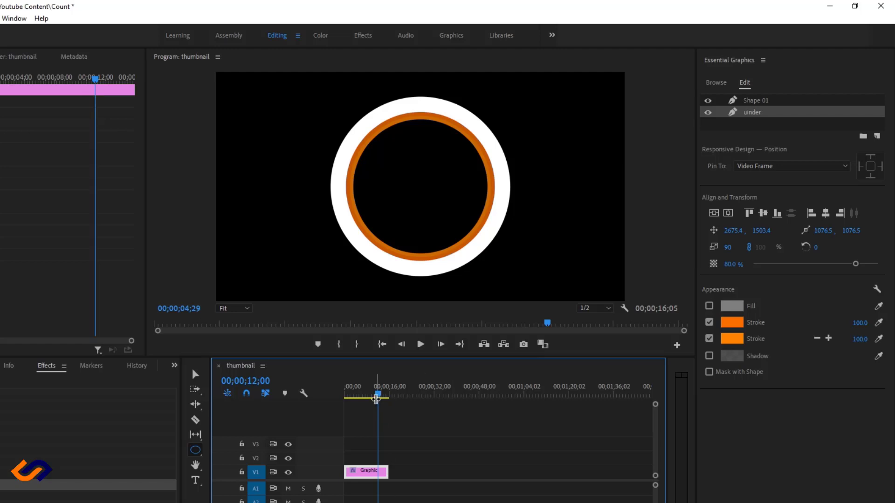
{"action": "left_click_drag", "start_coordinate": [377, 397], "coordinate": [331, 410]}
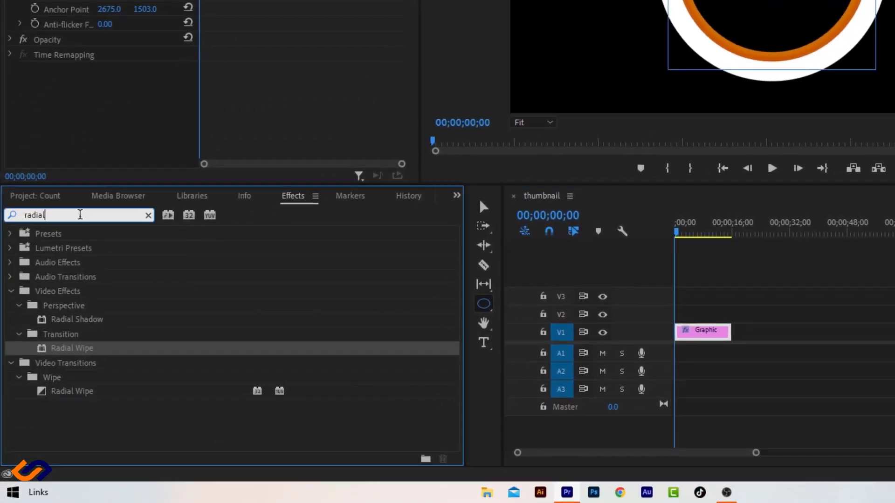
Search the effects for "radial" and apply the Radial Wipe video effect to the graphic clip on V1.
{"action": "key", "text": "ctrl+a"}
{"action": "type", "text": "raduia"}
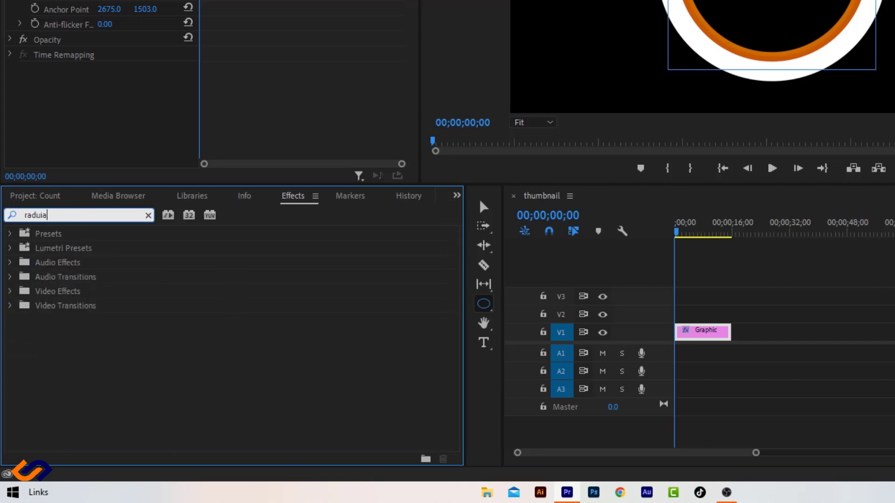
{"action": "type", "text": "===="}
{"action": "key", "text": "BackSpace"}
{"action": "key", "text": "BackSpace"}
{"action": "key", "text": "BackSpace"}
{"action": "key", "text": "BackSpace"}
{"action": "key", "text": "BackSpace"}
{"action": "key", "text": "BackSpace"}
{"action": "key", "text": "BackSpace"}
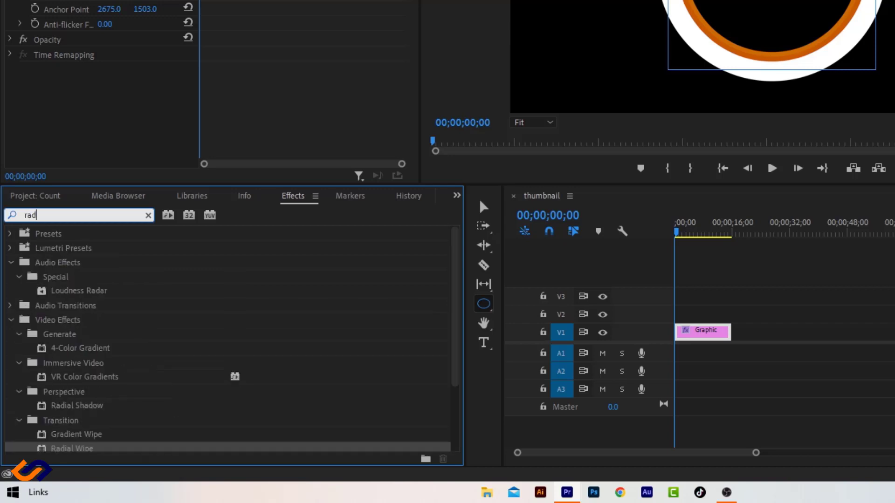
{"action": "type", "text": "ial"}
{"action": "left_click_drag", "start_coordinate": [87, 347], "coordinate": [686, 334]}
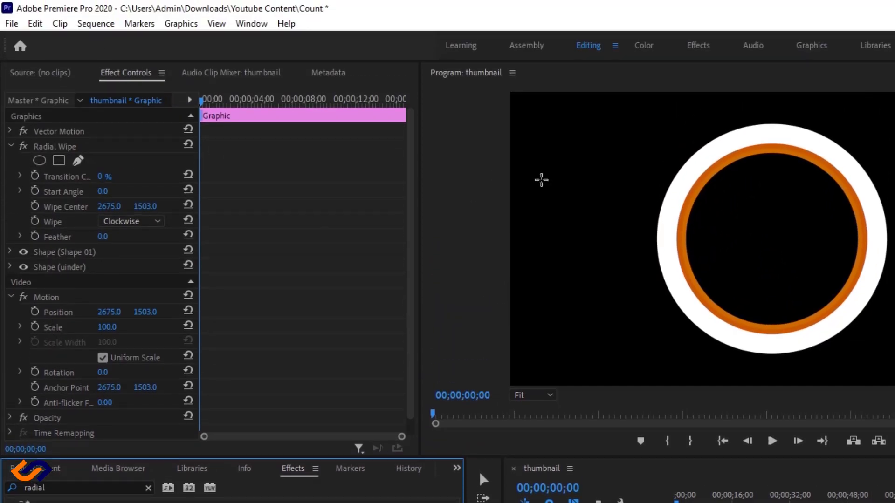
Keyframe the Radial Wipe's Transition Completion from 0% at the clip's start to 100% at the clip's end.
{"action": "left_click", "coordinate": [36, 176]}
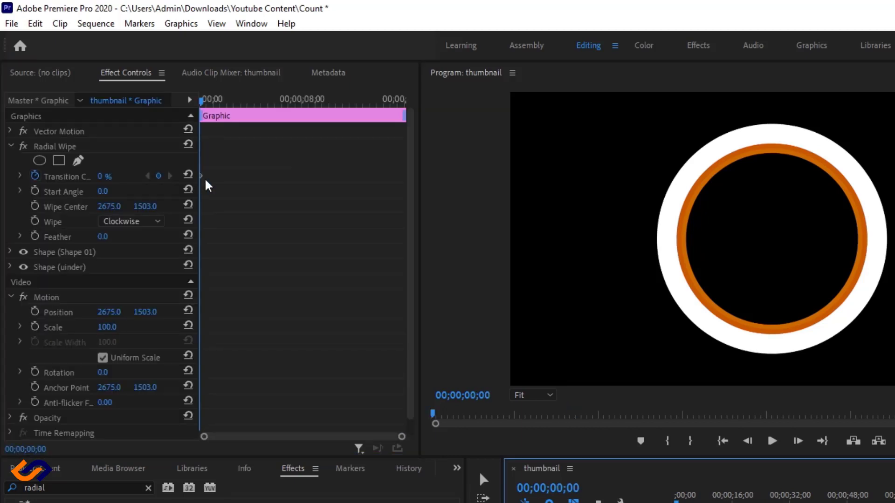
{"action": "left_click_drag", "start_coordinate": [209, 186], "coordinate": [387, 135]}
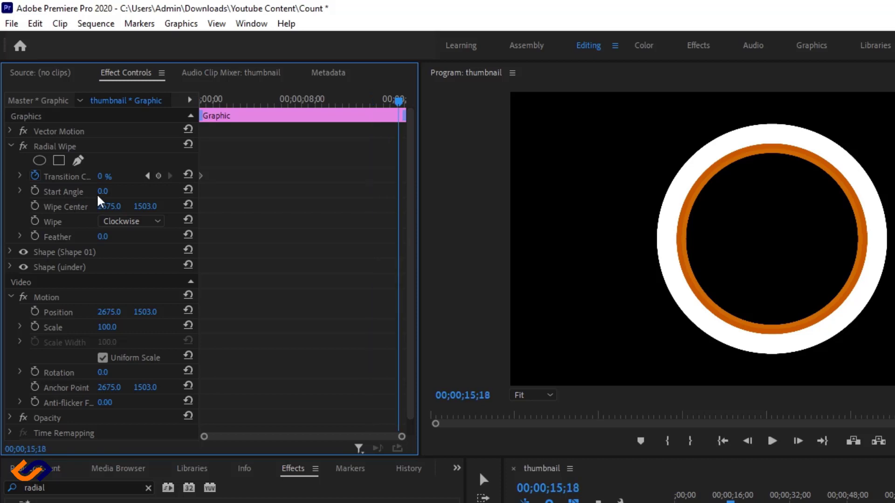
{"action": "left_click", "coordinate": [107, 176]}
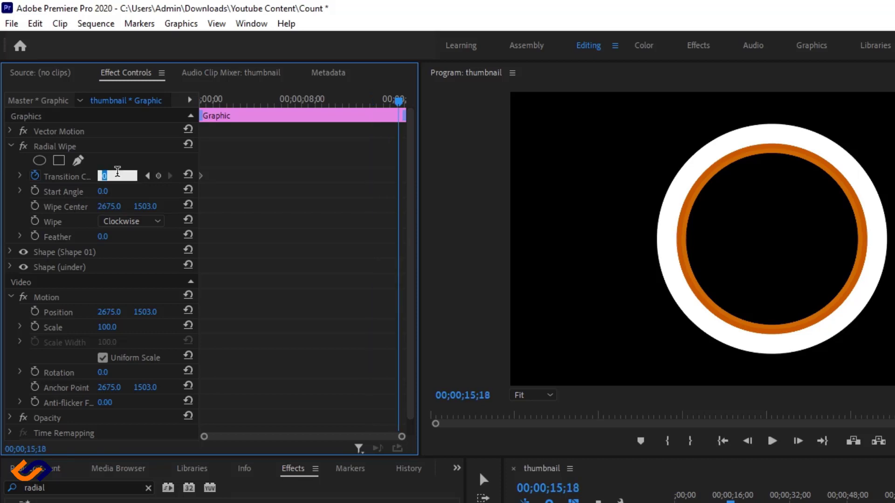
{"action": "type", "text": "100"}
{"action": "left_click", "coordinate": [133, 134]}
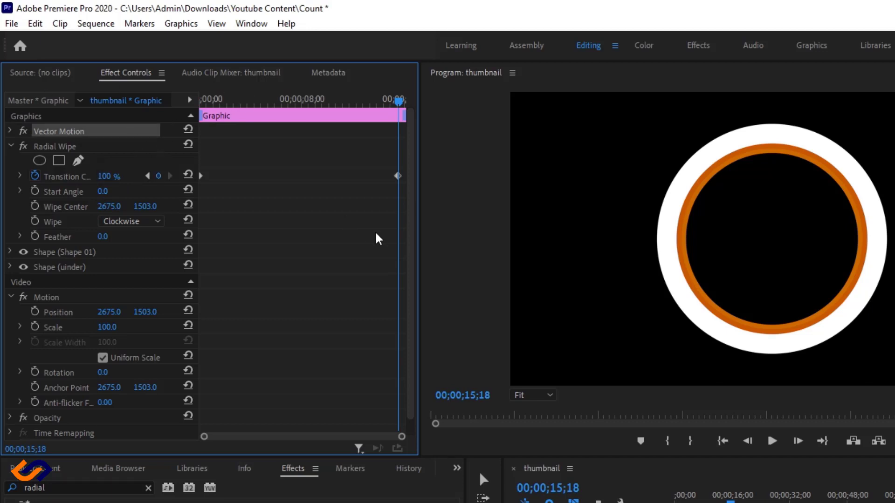
{"action": "left_click_drag", "start_coordinate": [399, 177], "coordinate": [412, 179]}
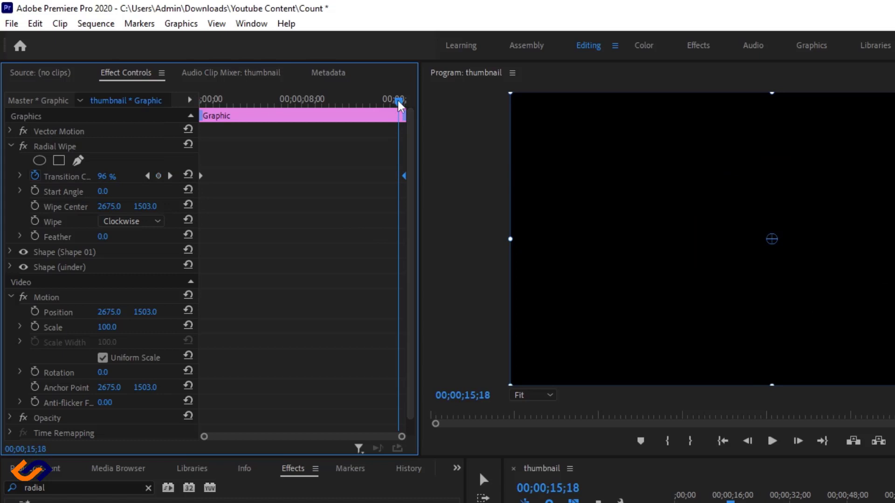
Preview the radial wipe animation from the start and around 00;00;13;00.
{"action": "left_click_drag", "start_coordinate": [399, 106], "coordinate": [183, 154]}
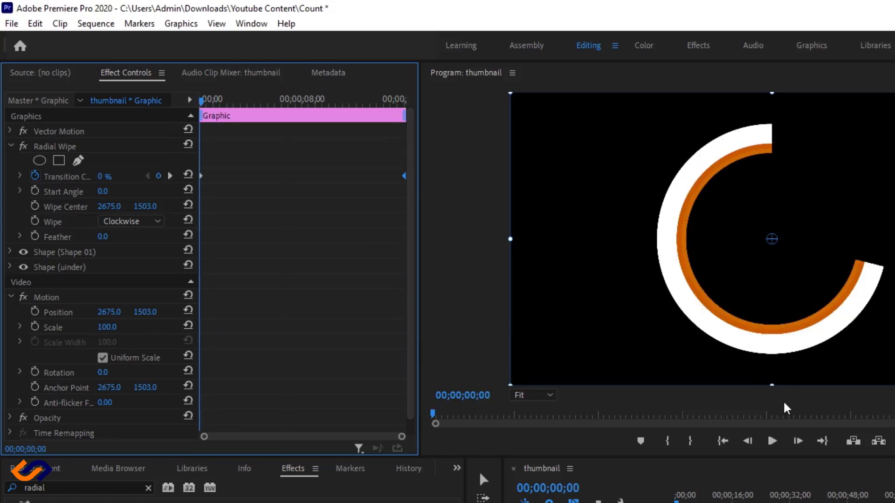
{"action": "left_click", "coordinate": [772, 442]}
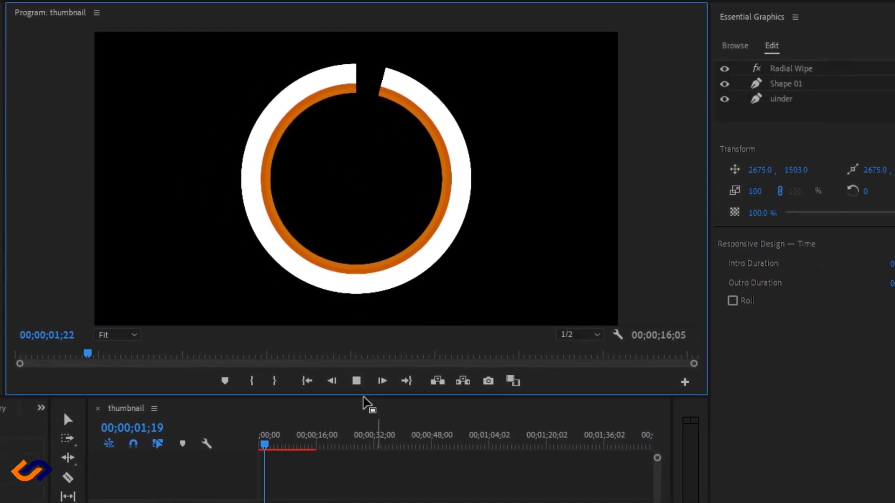
{"action": "left_click", "coordinate": [280, 451]}
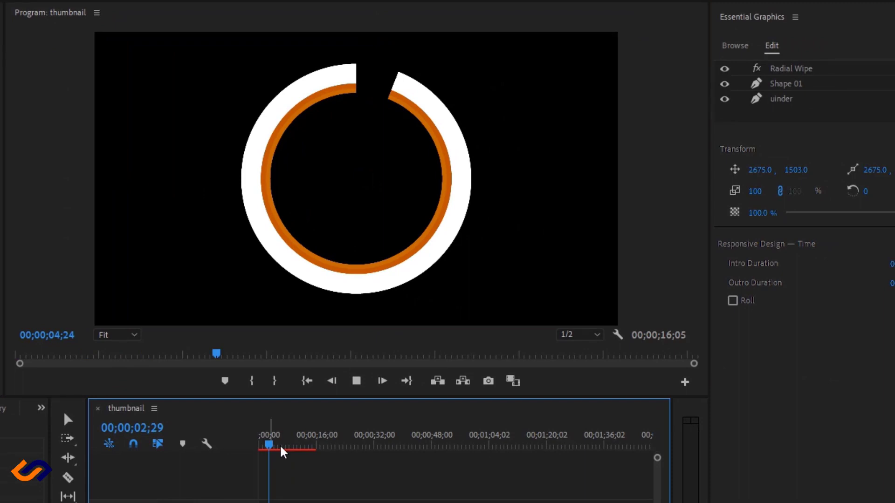
{"action": "left_click_drag", "start_coordinate": [282, 450], "coordinate": [305, 446]}
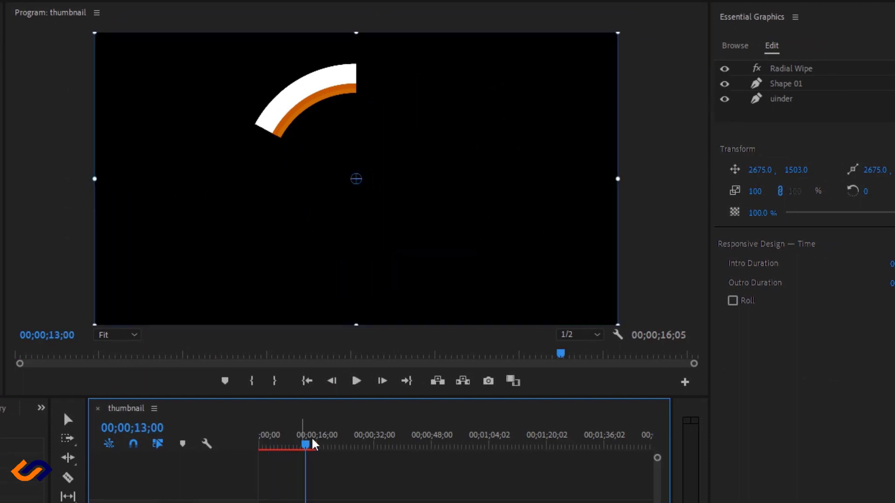
{"action": "left_click", "coordinate": [357, 381]}
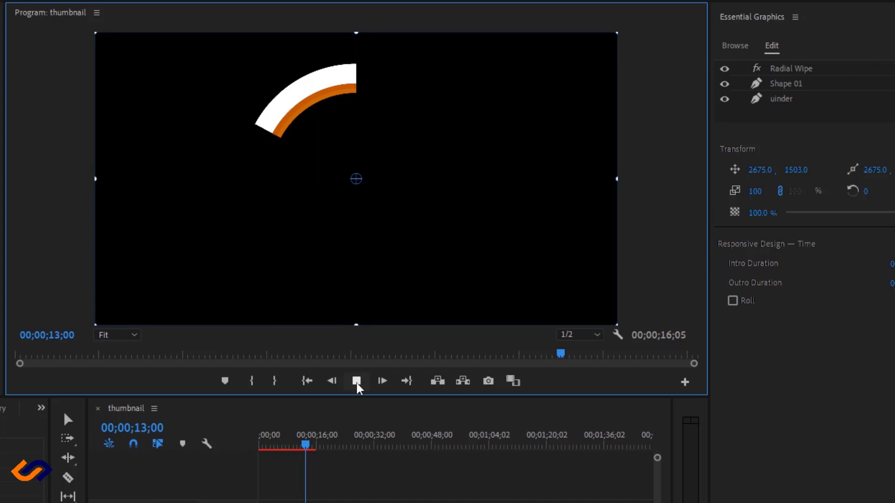
{"action": "left_click", "coordinate": [357, 384]}
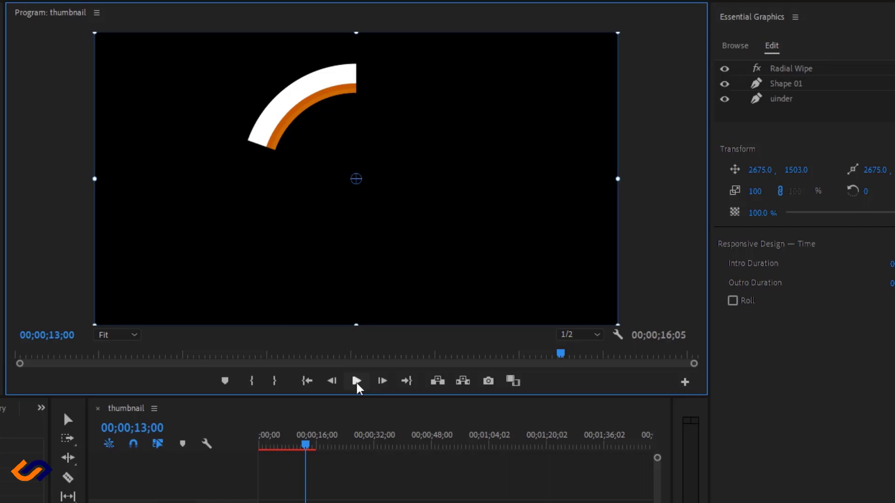